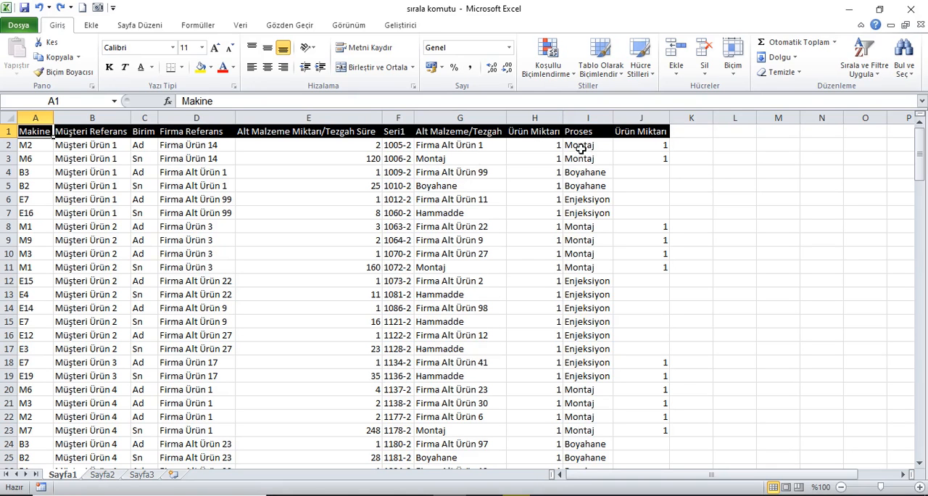
Move the Proses column in front of the Makine column by inserting the cut cells there
{"action": "left_click", "coordinate": [588, 117]}
{"action": "right_click", "coordinate": [588, 118]}
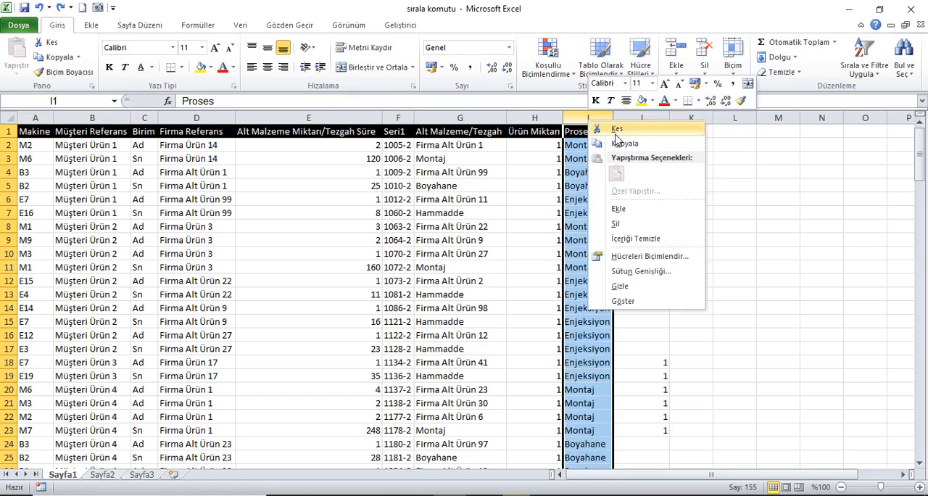
{"action": "left_click", "coordinate": [616, 130]}
{"action": "right_click", "coordinate": [45, 119]}
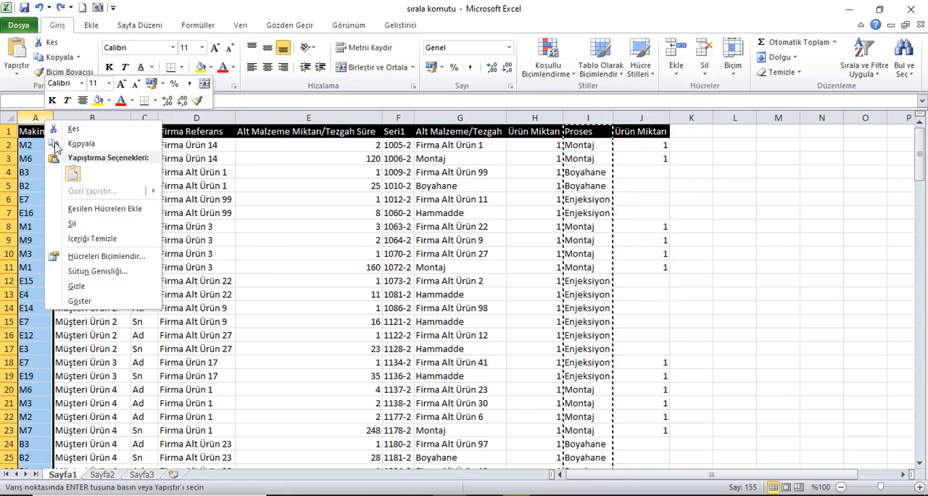
{"action": "left_click", "coordinate": [84, 210]}
Move the Firma Referans column in front of the Müşteri Referans column by inserting the cut cells
{"action": "left_click", "coordinate": [250, 117]}
{"action": "right_click", "coordinate": [251, 118]}
{"action": "left_click", "coordinate": [289, 130]}
{"action": "left_click", "coordinate": [162, 118]}
{"action": "right_click", "coordinate": [163, 119]}
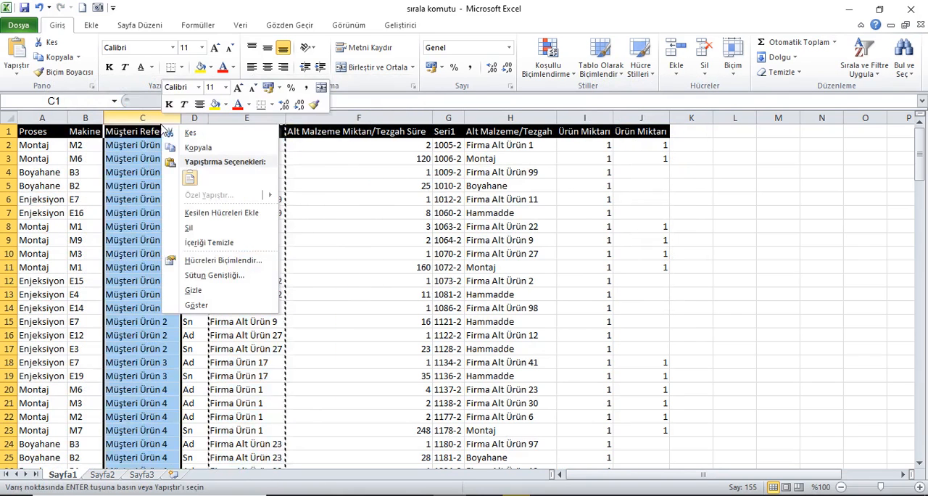
{"action": "left_click", "coordinate": [194, 215]}
Move the Alt Malzeme/Tezgah column in front of the Seri1 column by inserting the cut cells
{"action": "right_click", "coordinate": [527, 120]}
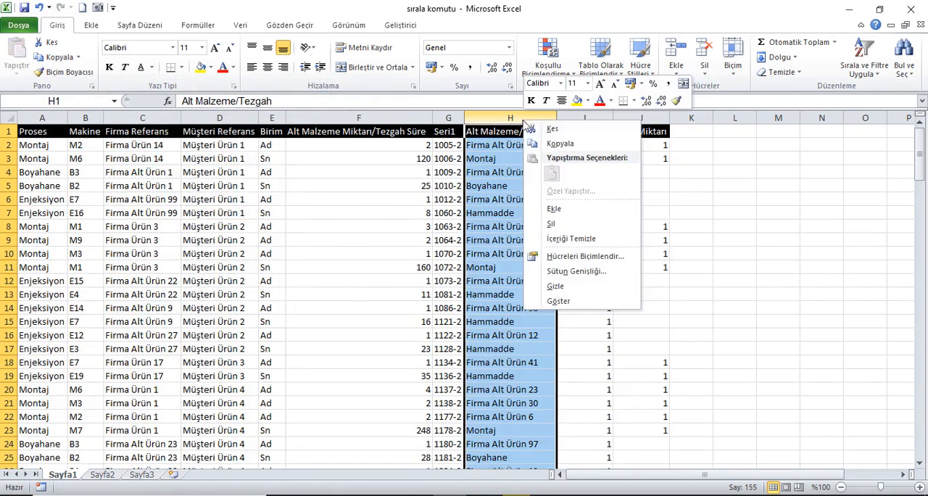
{"action": "left_click", "coordinate": [552, 129]}
{"action": "left_click", "coordinate": [450, 117]}
{"action": "right_click", "coordinate": [450, 118]}
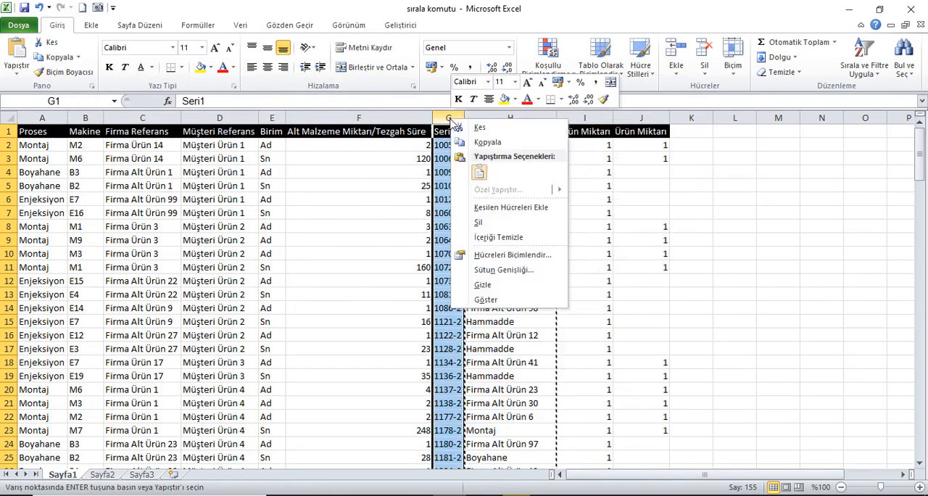
{"action": "left_click", "coordinate": [492, 208]}
Move the Seri1 column in front of the Firma Referans column by inserting the cut cells
{"action": "left_click", "coordinate": [542, 122]}
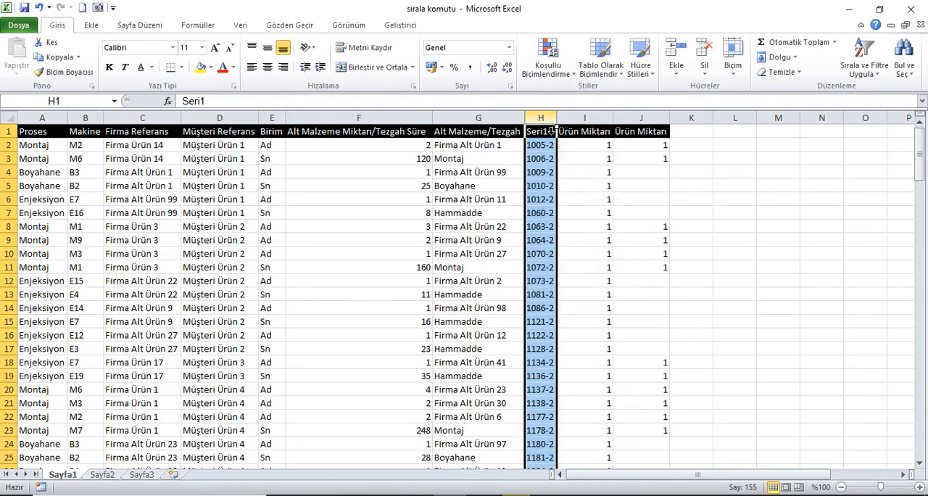
{"action": "right_click", "coordinate": [542, 124]}
{"action": "left_click", "coordinate": [574, 132]}
{"action": "left_click", "coordinate": [161, 120]}
{"action": "right_click", "coordinate": [161, 121]}
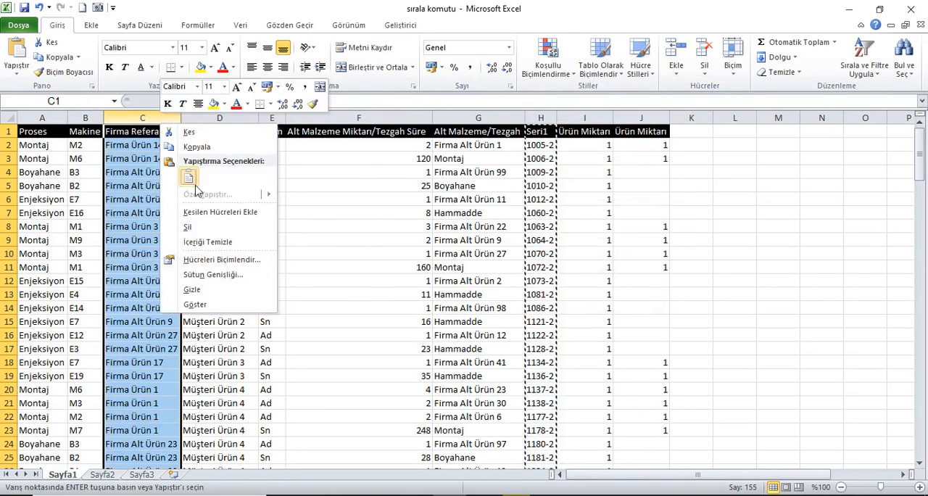
{"action": "left_click", "coordinate": [201, 213]}
{"action": "left_click", "coordinate": [126, 132]}
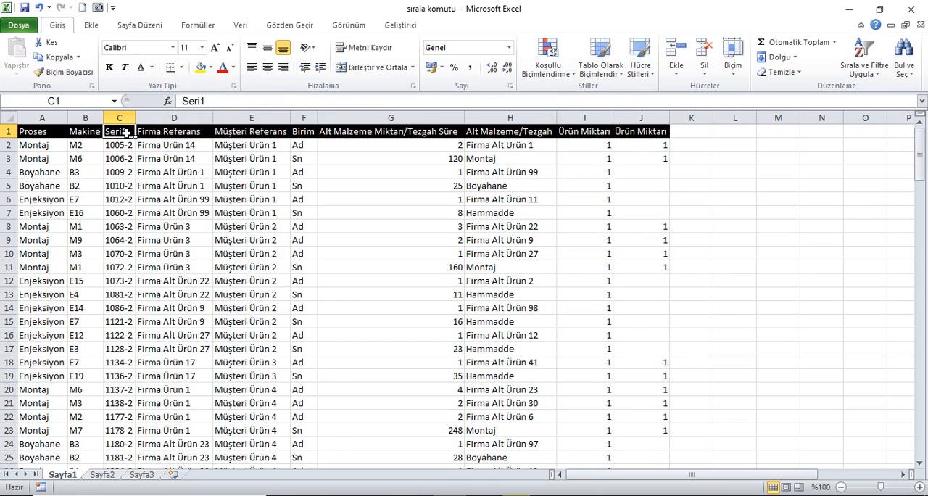
Insert an empty row above the header row of the table
{"action": "left_click", "coordinate": [10, 133]}
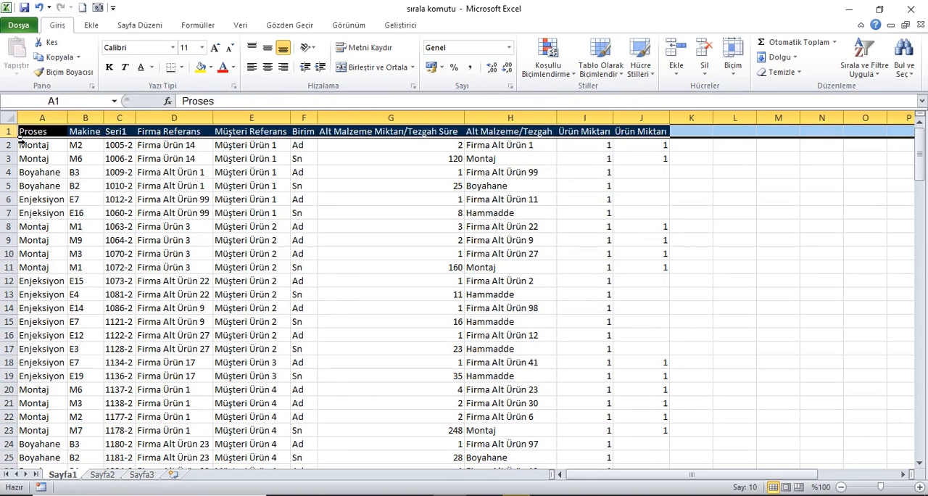
{"action": "right_click", "coordinate": [11, 133]}
{"action": "left_click", "coordinate": [42, 219]}
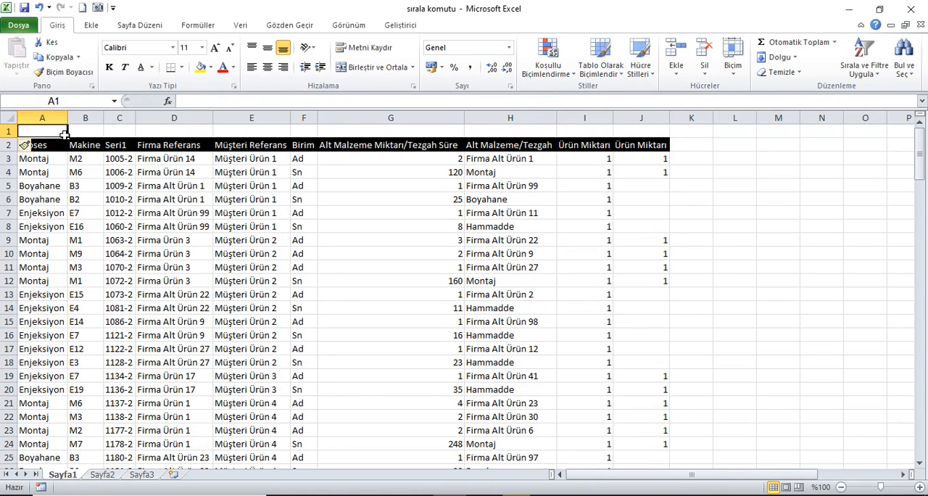
In row 1, number Proses 1, Firma Referans 2, Alt Malzeme Miktarı/Tezgah Süre 3 and Alt Malzeme/Tezgah 4
{"action": "type", "text": "1"}
{"action": "left_click", "coordinate": [86, 135]}
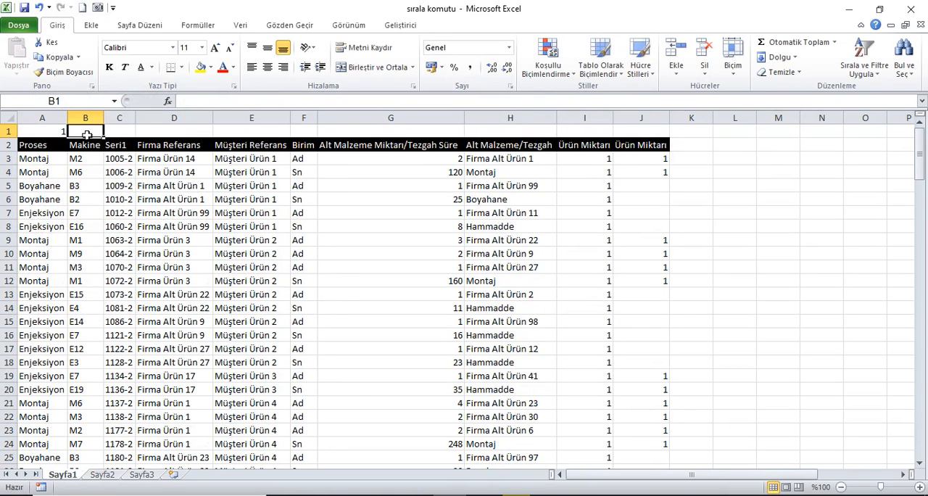
{"action": "left_click", "coordinate": [169, 135]}
{"action": "type", "text": "2"}
{"action": "left_click", "coordinate": [268, 131]}
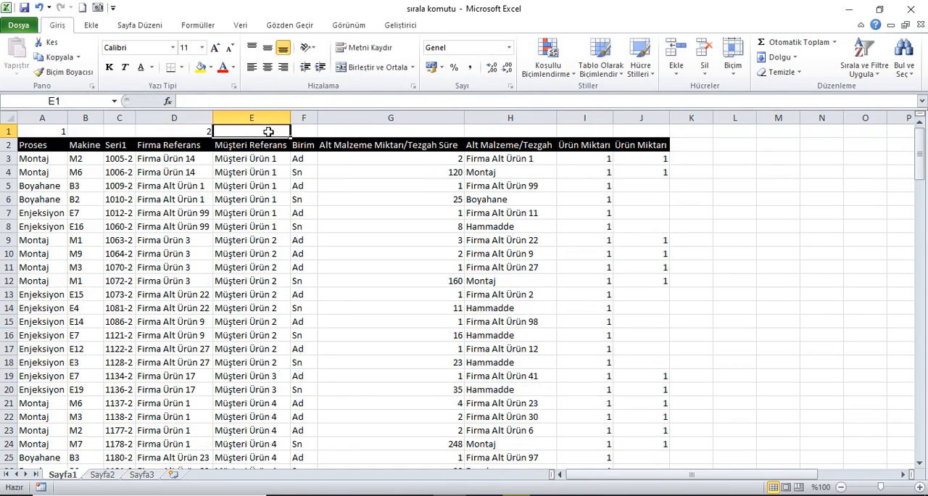
{"action": "left_click", "coordinate": [359, 133]}
{"action": "type", "text": "3"}
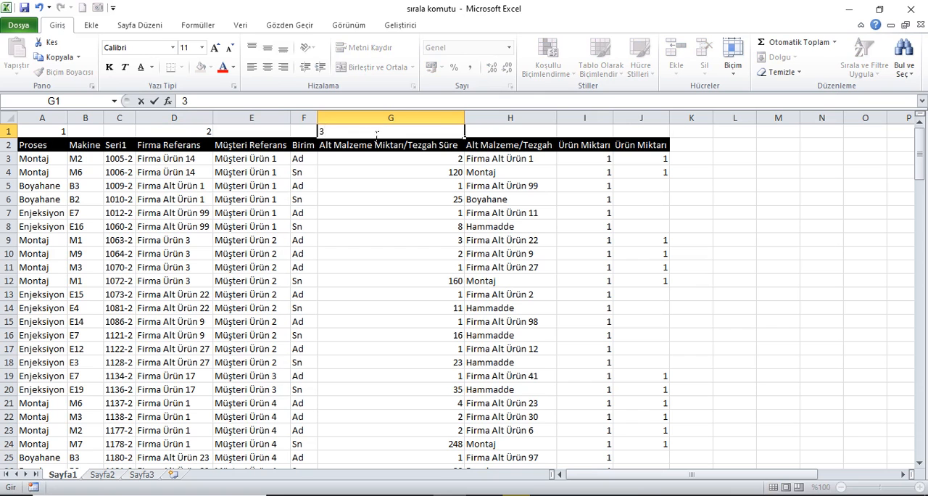
{"action": "left_click", "coordinate": [497, 135]}
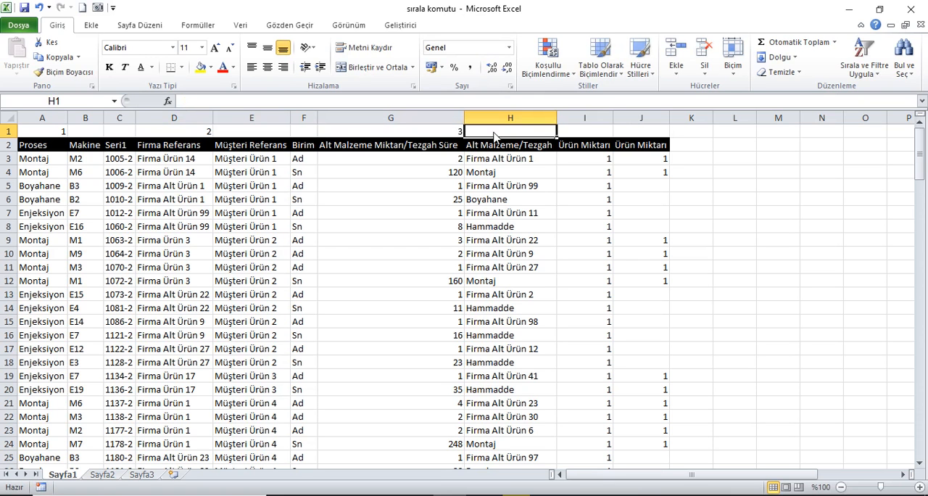
{"action": "type", "text": "4"}
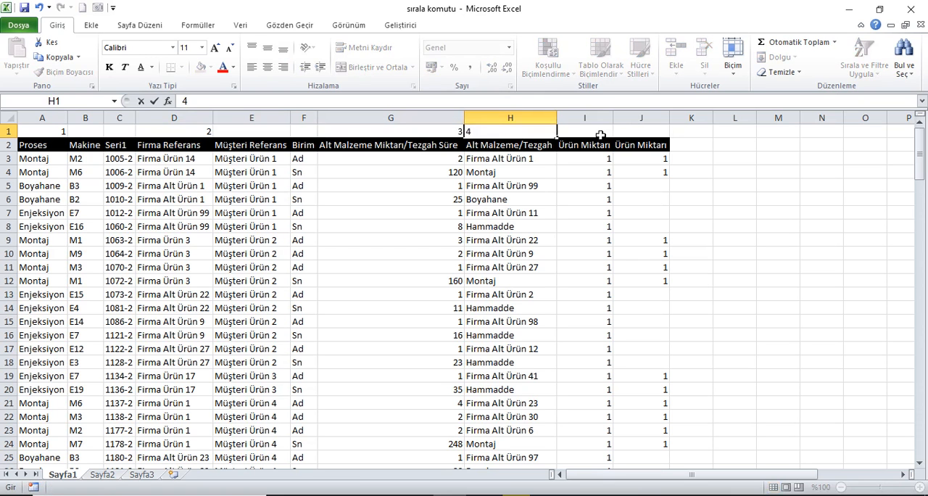
In row 1, enter order number 5 above Birim and 6 above Müşteri Referans
{"action": "left_click", "coordinate": [601, 135]}
{"action": "left_click", "coordinate": [311, 134]}
{"action": "type", "text": "5"}
{"action": "left_click", "coordinate": [342, 132]}
{"action": "left_click", "coordinate": [274, 131]}
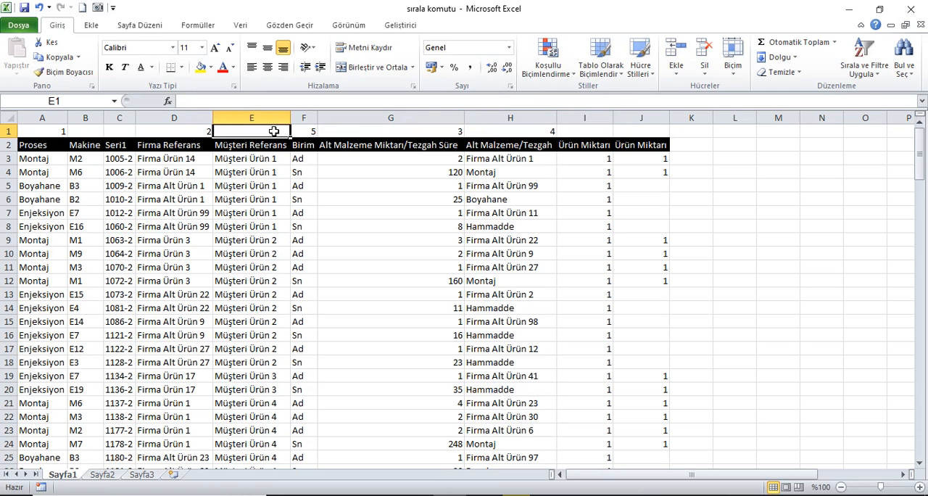
{"action": "type", "text": "6"}
{"action": "left_click", "coordinate": [379, 131]}
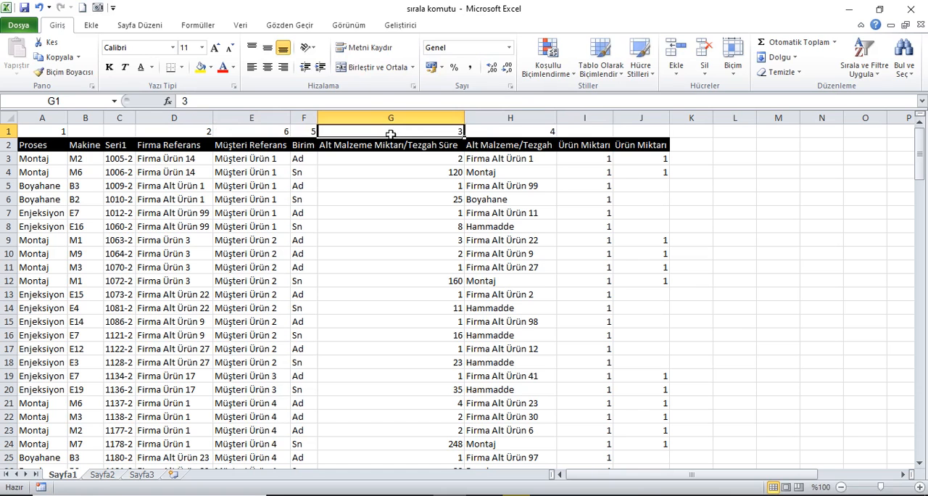
Enter order numbers 7 and 8 in row 1 above the two Ürün Miktarı columns
{"action": "left_click", "coordinate": [585, 134]}
{"action": "type", "text": "7"}
{"action": "left_click", "coordinate": [640, 135]}
{"action": "type", "text": "8"}
{"action": "left_click", "coordinate": [604, 135]}
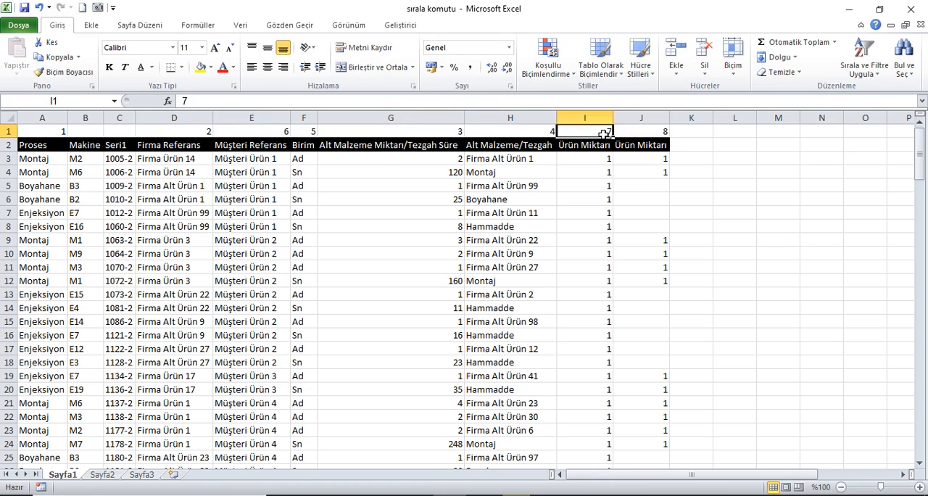
In row 1, enter order number 9 above Makine and 10 above Seri1
{"action": "left_click", "coordinate": [102, 135]}
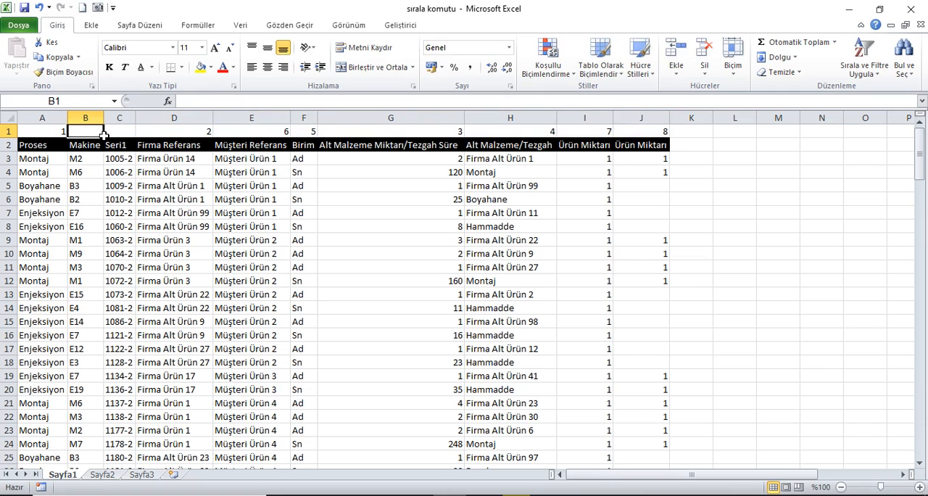
{"action": "type", "text": "9"}
{"action": "left_click", "coordinate": [132, 135]}
{"action": "type", "text": "10"}
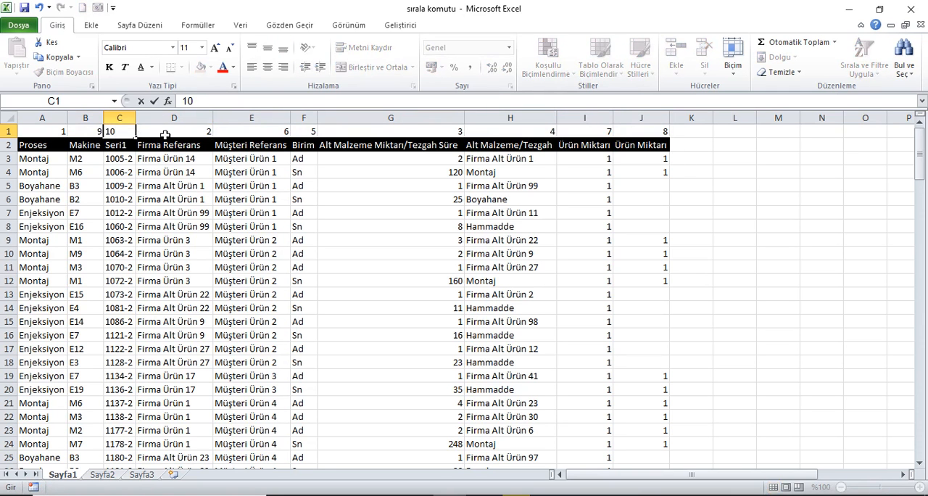
{"action": "left_click", "coordinate": [165, 135]}
Select the whole table including the number row and set a custom sort's orientation to left to right (Soldan sağa sırala)
{"action": "left_click_drag", "start_coordinate": [42, 131], "coordinate": [680, 128]}
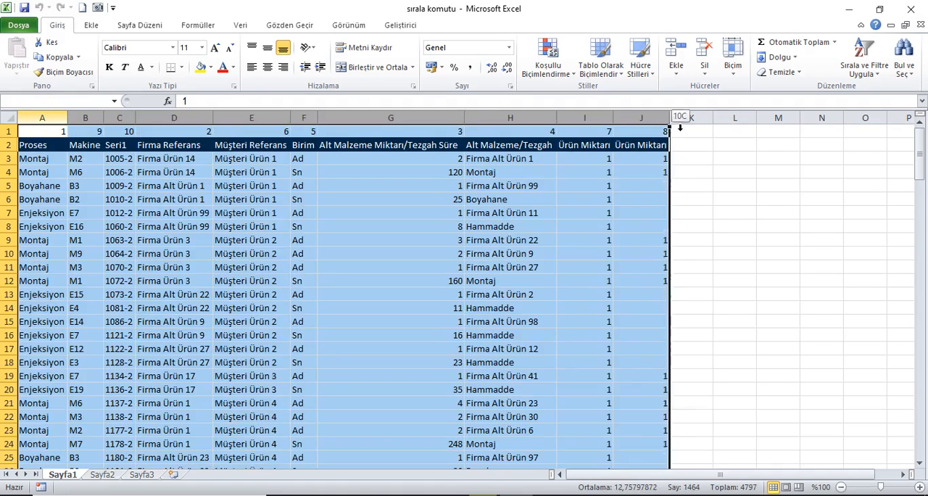
{"action": "left_click", "coordinate": [240, 24]}
{"action": "left_click", "coordinate": [320, 58]}
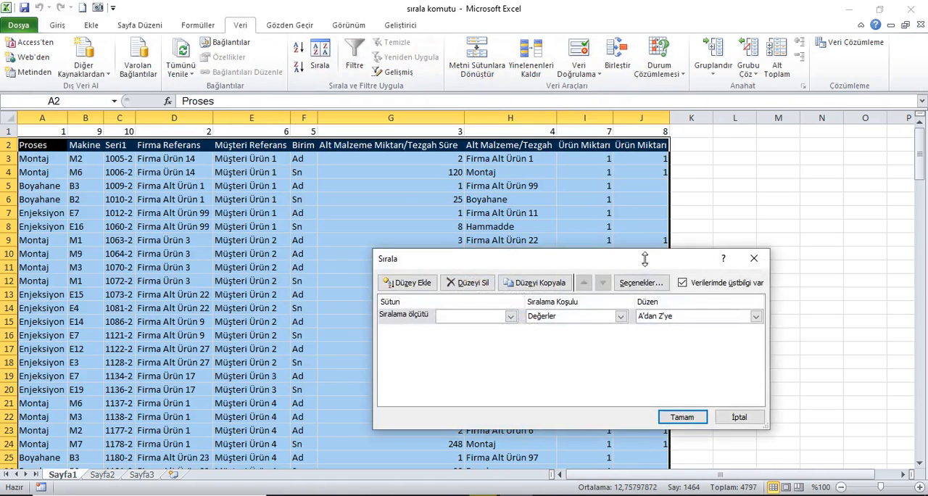
{"action": "left_click", "coordinate": [641, 282]}
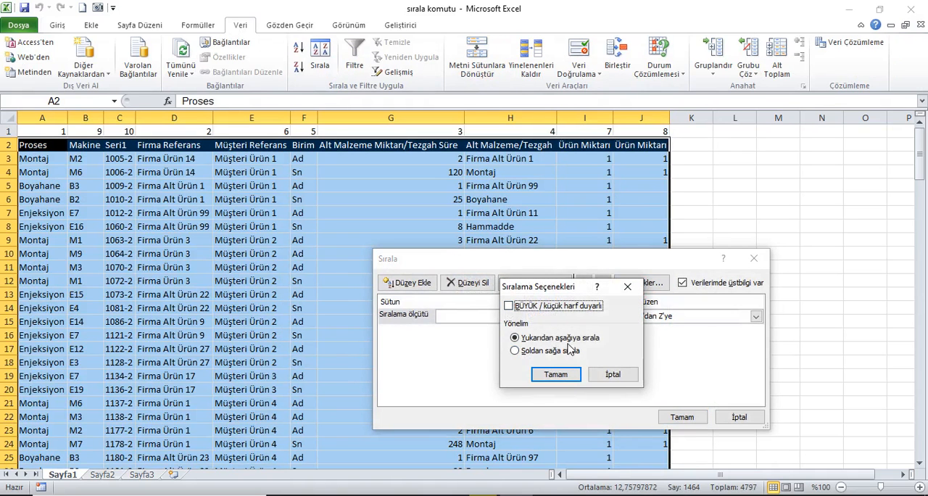
{"action": "left_click", "coordinate": [551, 351]}
{"action": "left_click", "coordinate": [556, 375]}
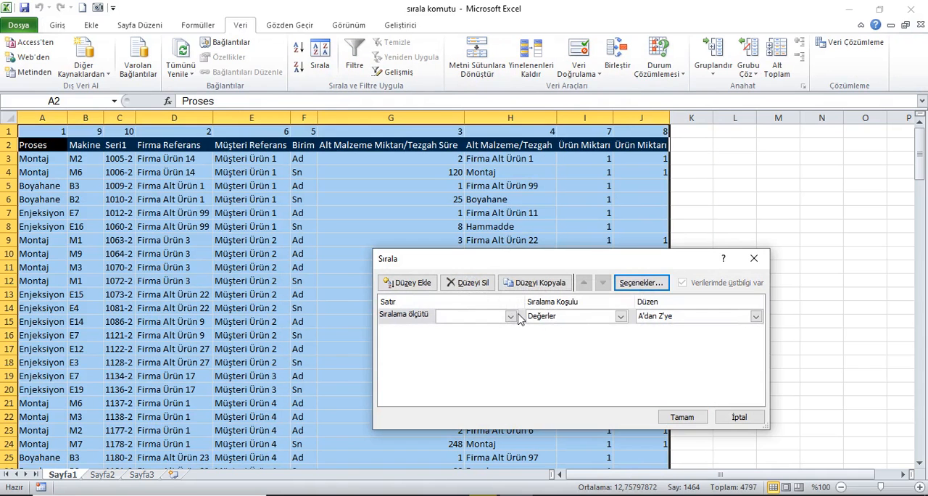
Sort the columns by the values of Satır 1 from smallest to largest (Küçükten Büyüğe)
{"action": "left_click", "coordinate": [510, 316]}
{"action": "left_click", "coordinate": [511, 327]}
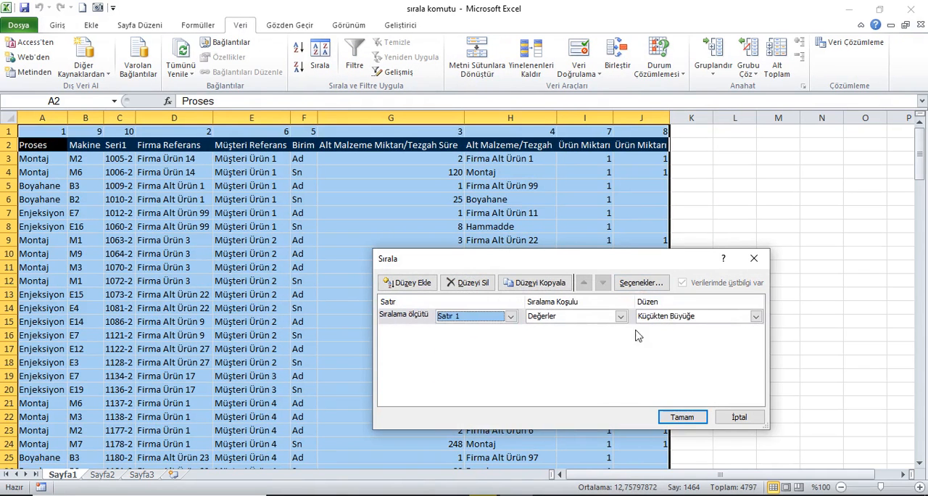
{"action": "left_click", "coordinate": [682, 417]}
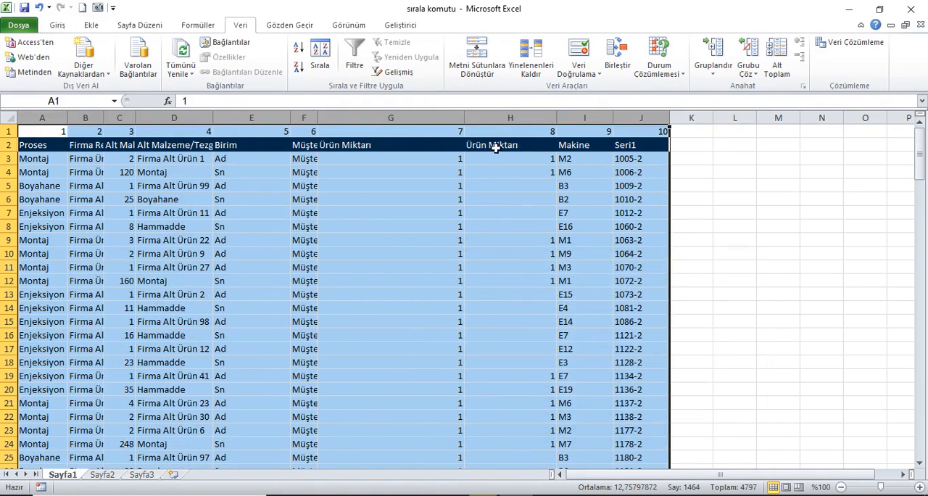
Auto-fit the widths of all columns on the sheet to their contents
{"action": "left_click", "coordinate": [9, 118]}
{"action": "double_click", "coordinate": [73, 118]}
{"action": "left_click", "coordinate": [43, 136]}
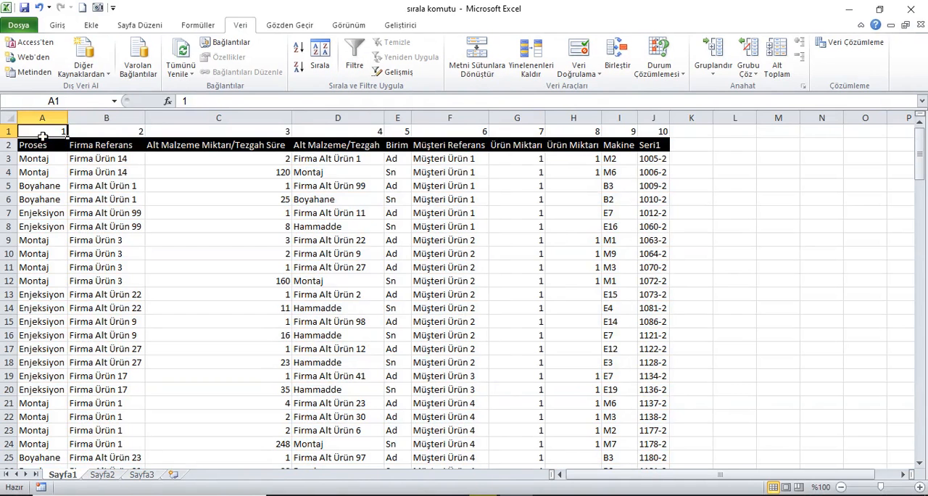
Delete the helper row with the order numbers above the table header
{"action": "left_click", "coordinate": [9, 131]}
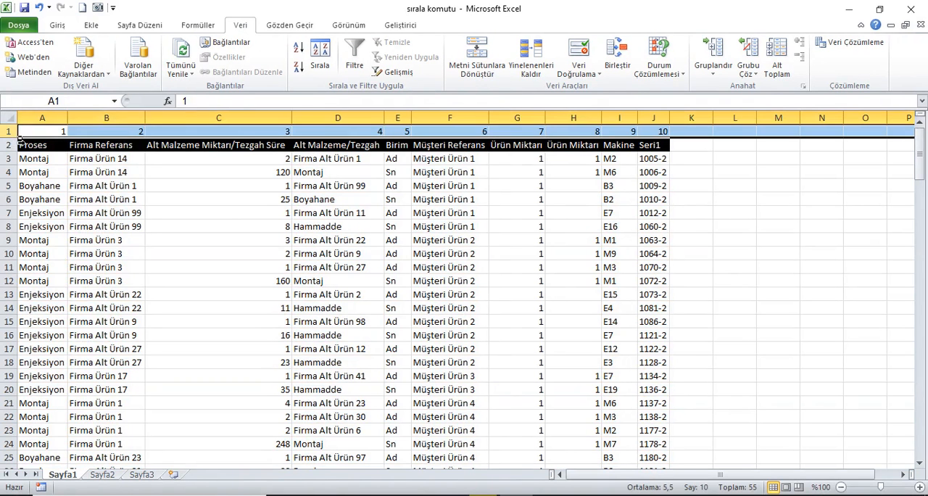
{"action": "right_click", "coordinate": [9, 131]}
{"action": "left_click", "coordinate": [40, 233]}
{"action": "key", "text": "ctrl+a"}
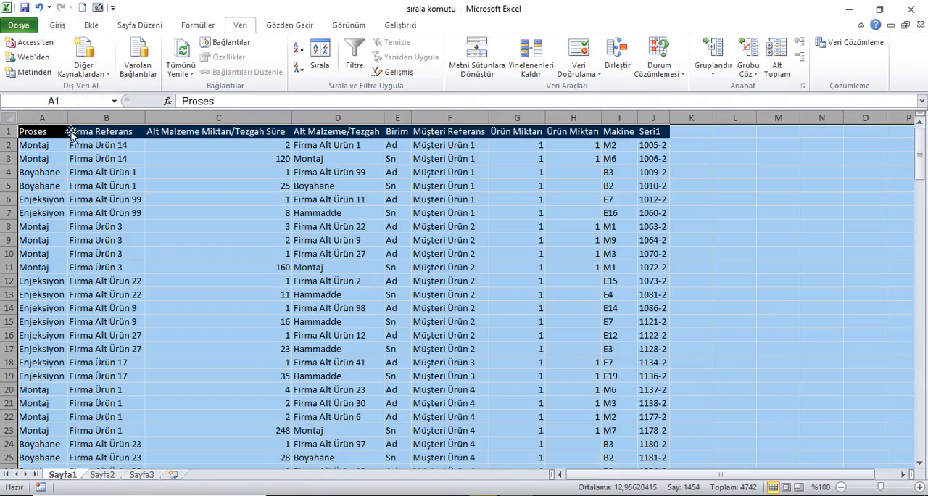
{"action": "left_click", "coordinate": [44, 137]}
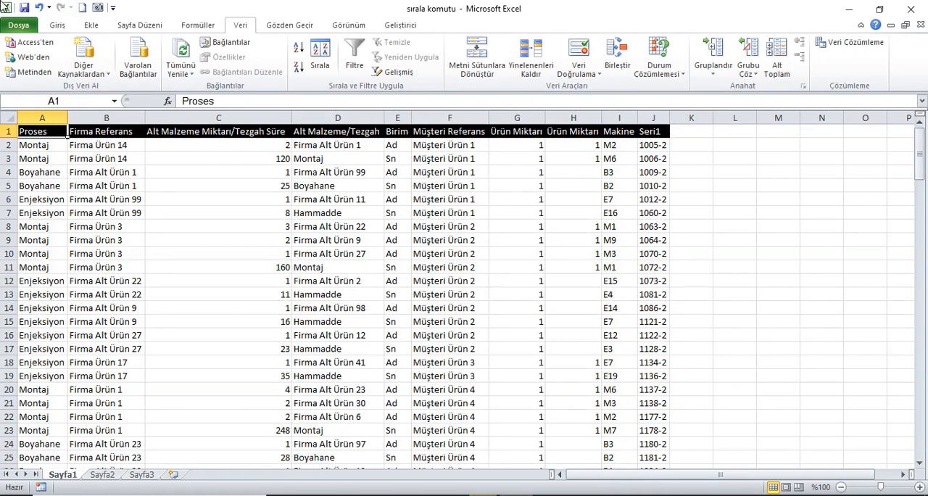
Switch to the Sayfa2 sheet and look over the order of its date columns
{"action": "left_click", "coordinate": [109, 474]}
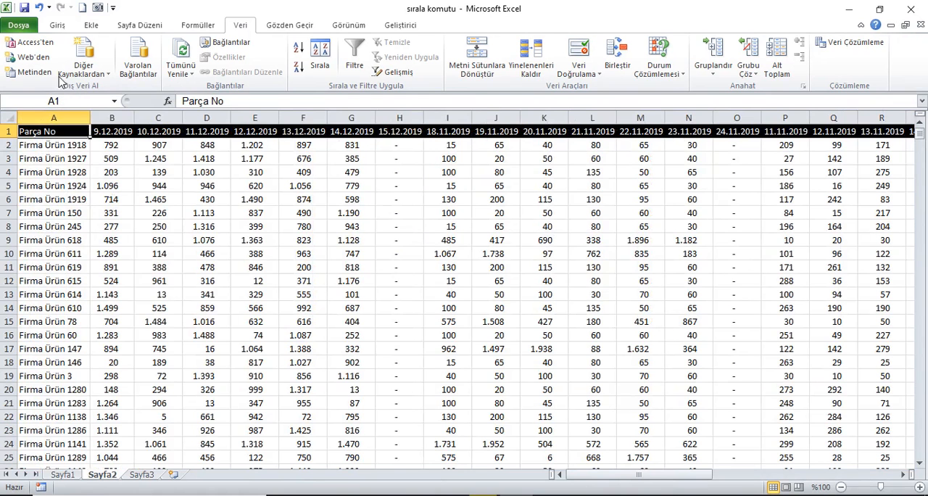
{"action": "left_click_drag", "start_coordinate": [113, 118], "coordinate": [508, 135]}
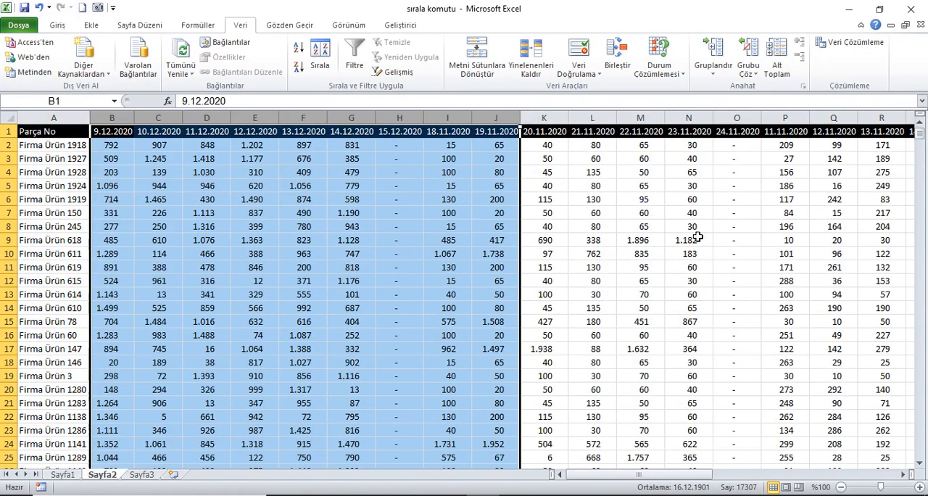
{"action": "left_click_drag", "start_coordinate": [652, 474], "coordinate": [628, 475]}
{"action": "left_click", "coordinate": [64, 138]}
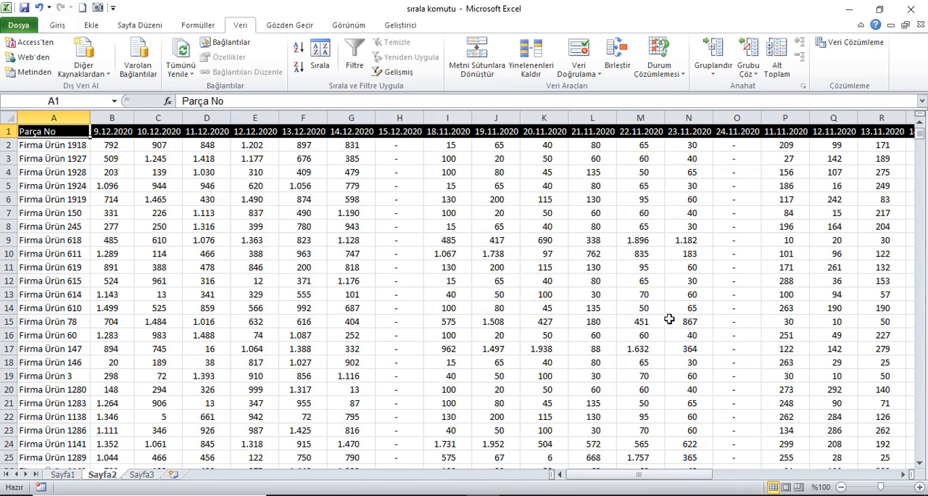
Give the header cells from 11.11.2020 to 17.11.2020 a yellow fill and black font
{"action": "left_click_drag", "start_coordinate": [709, 473], "coordinate": [770, 472]}
{"action": "left_click_drag", "start_coordinate": [341, 134], "coordinate": [571, 131]}
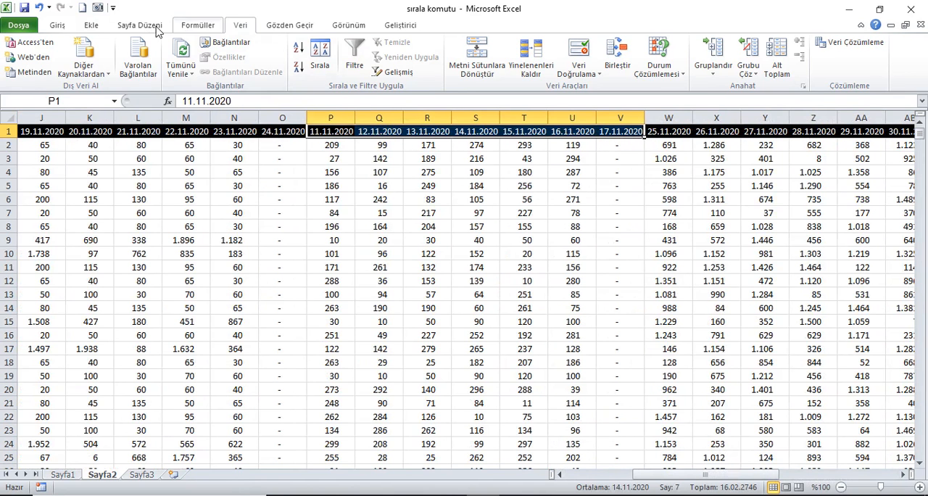
{"action": "left_click", "coordinate": [58, 26]}
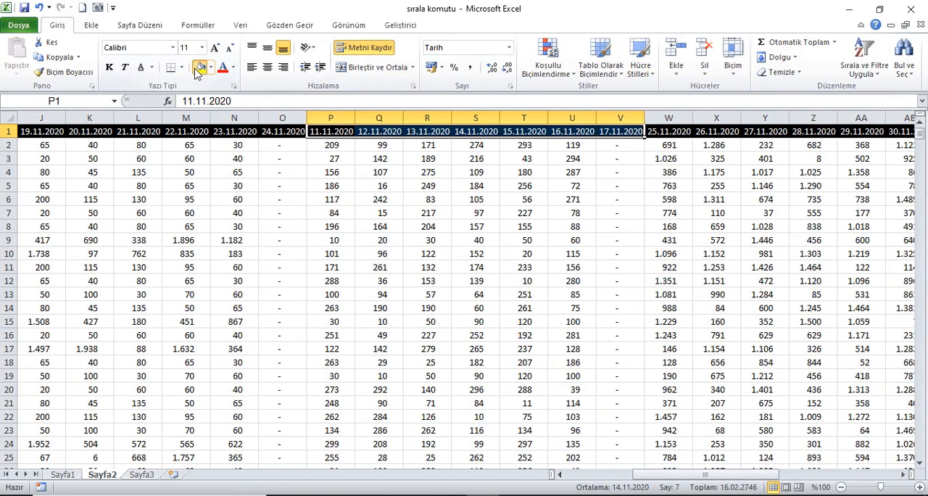
{"action": "left_click", "coordinate": [200, 66]}
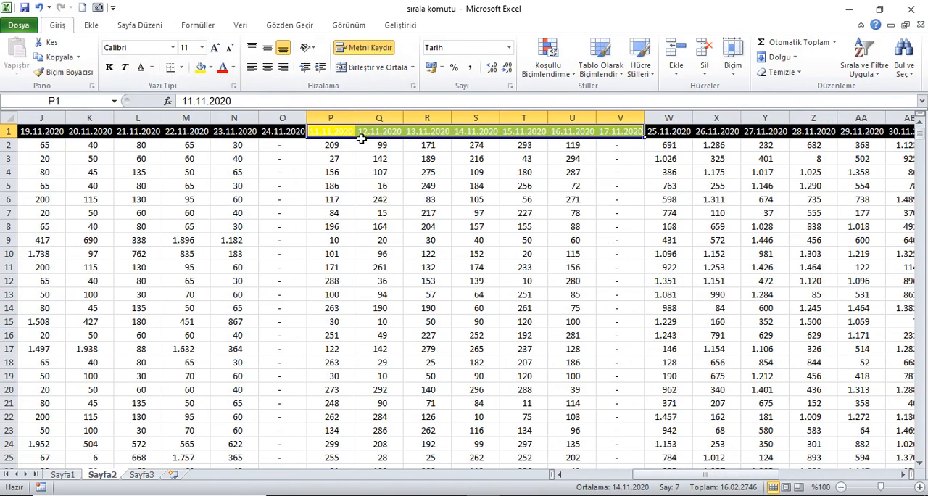
{"action": "left_click", "coordinate": [233, 67]}
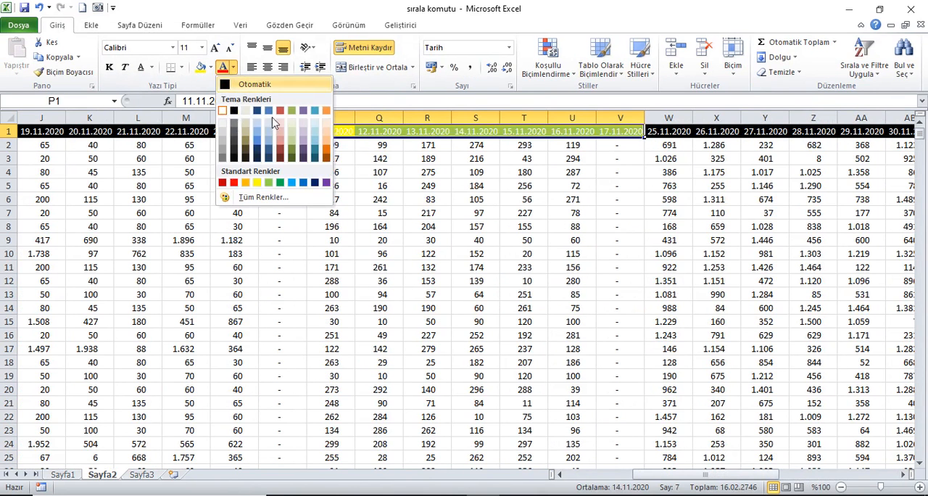
{"action": "left_click", "coordinate": [233, 110]}
{"action": "left_click", "coordinate": [330, 131]}
Give the header cells from 18.11.2020 to 24.11.2020 a red fill and black font
{"action": "left_click_drag", "start_coordinate": [673, 475], "coordinate": [636, 474]}
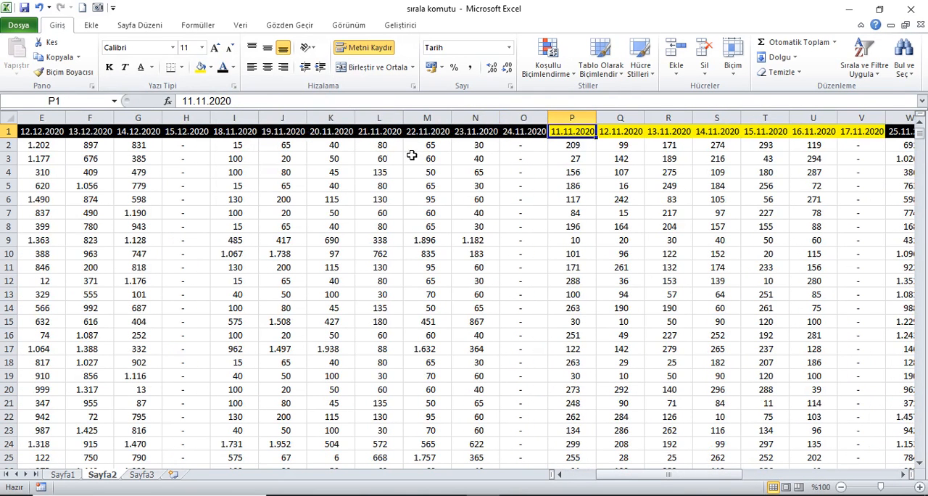
{"action": "left_click_drag", "start_coordinate": [239, 133], "coordinate": [529, 136]}
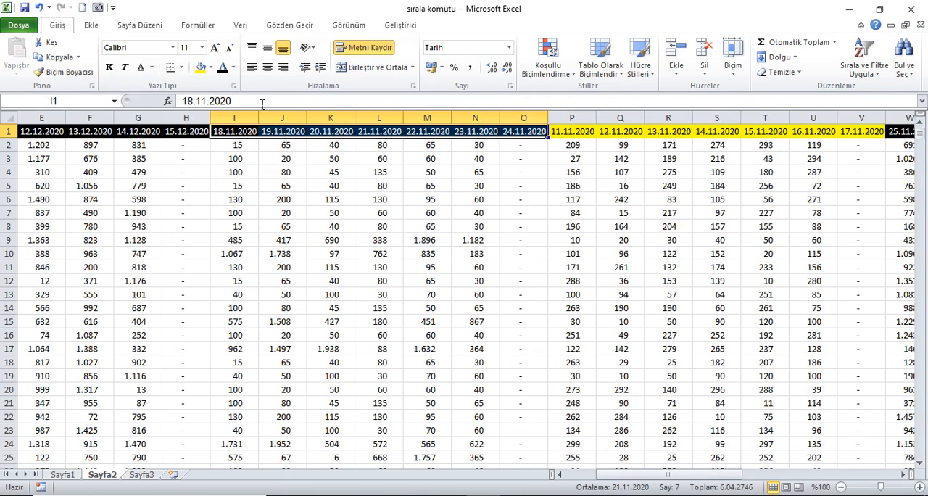
{"action": "left_click", "coordinate": [233, 67]}
{"action": "left_click", "coordinate": [217, 173]}
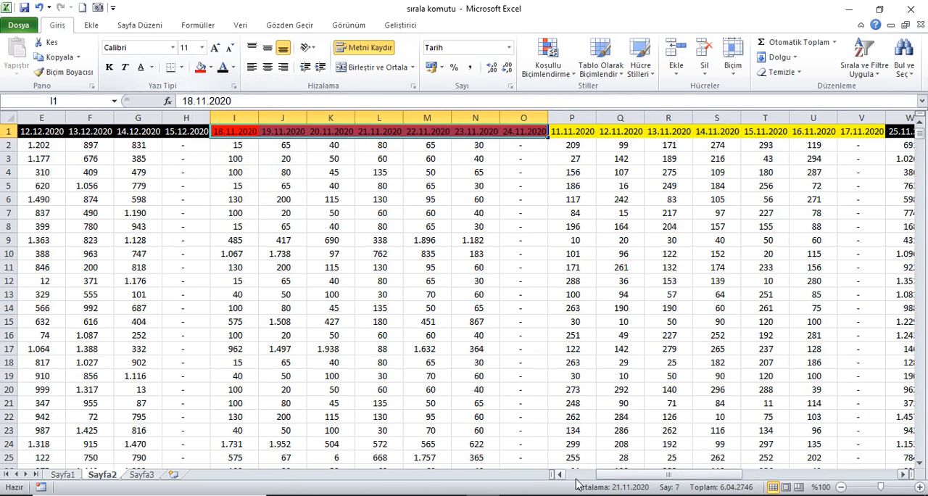
Give the header cells from 25.11.2020 to 1.12.2020 a blue fill and black font
{"action": "left_click_drag", "start_coordinate": [614, 475], "coordinate": [674, 487]}
{"action": "left_click_drag", "start_coordinate": [478, 134], "coordinate": [756, 138]}
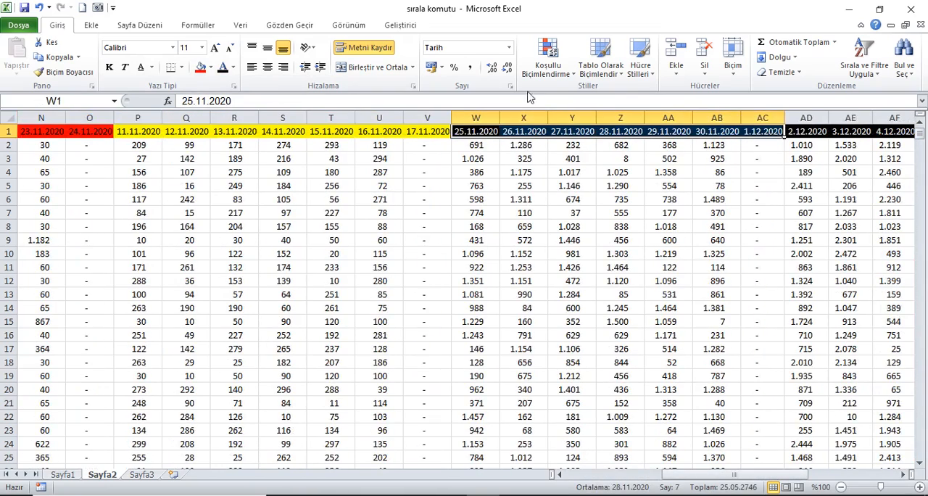
{"action": "left_click", "coordinate": [213, 68]}
{"action": "left_click", "coordinate": [274, 162]}
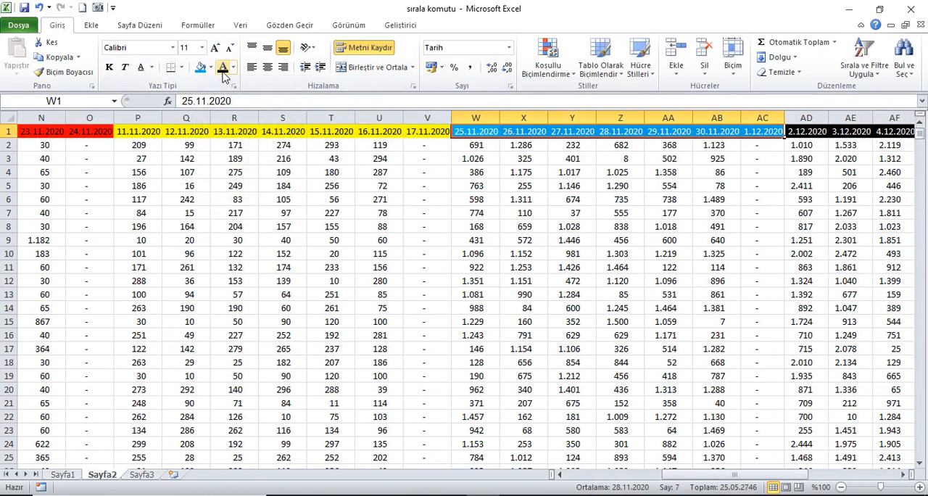
Give the header cells from 2.12.2020 to 8.12.2020 a green fill and black font
{"action": "left_click_drag", "start_coordinate": [762, 476], "coordinate": [798, 478]}
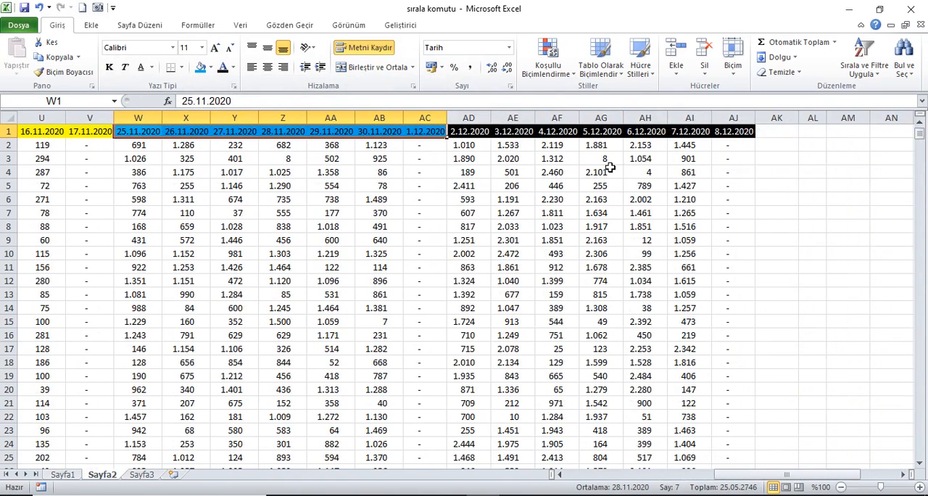
{"action": "left_click_drag", "start_coordinate": [481, 138], "coordinate": [734, 138]}
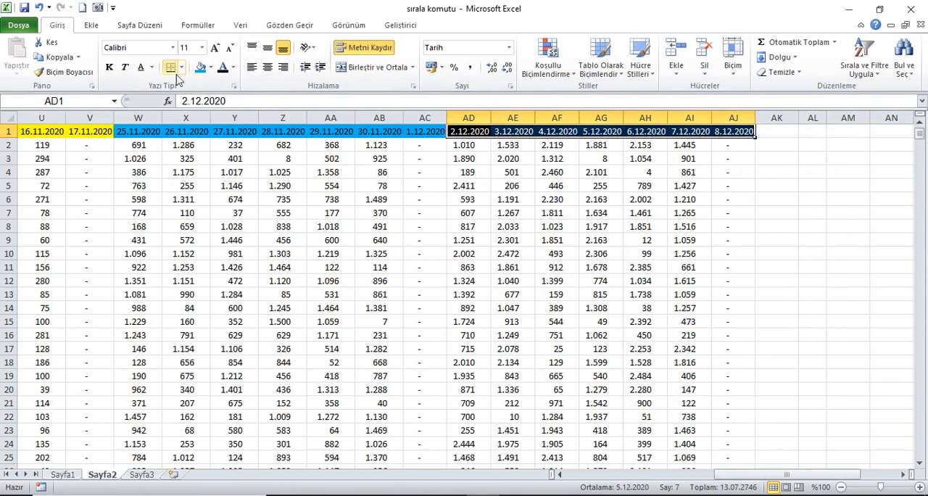
{"action": "left_click", "coordinate": [210, 67]}
{"action": "left_click", "coordinate": [251, 168]}
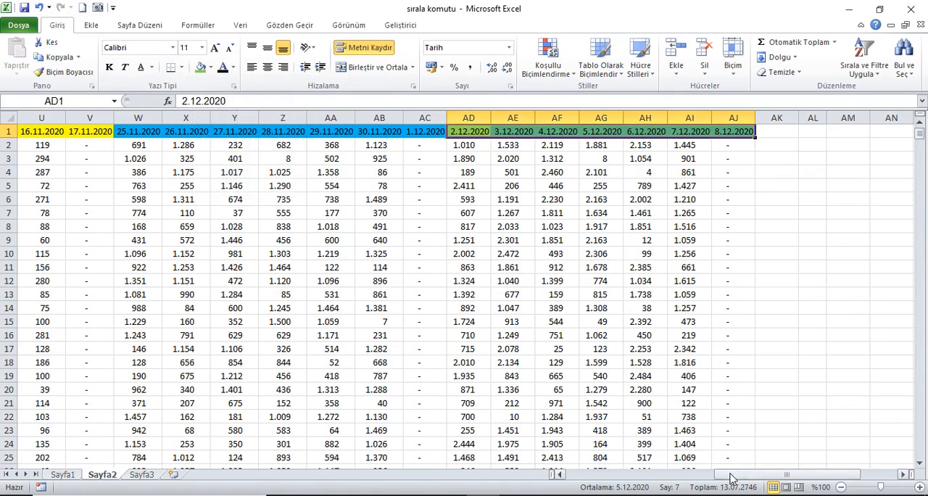
Start a custom sort on all date columns, B to AJ, and set its orientation to left to right
{"action": "left_click_drag", "start_coordinate": [731, 478], "coordinate": [580, 478]}
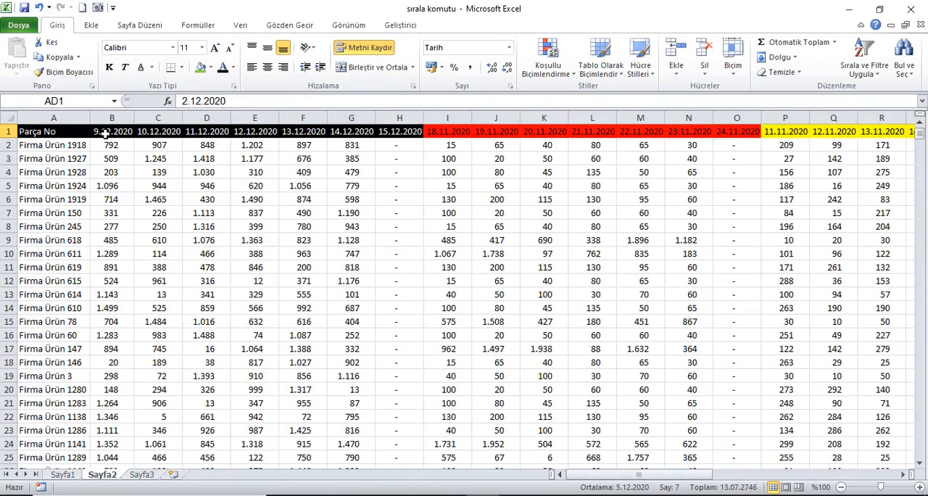
{"action": "left_click_drag", "start_coordinate": [112, 119], "coordinate": [772, 138]}
{"action": "left_click", "coordinate": [240, 25]}
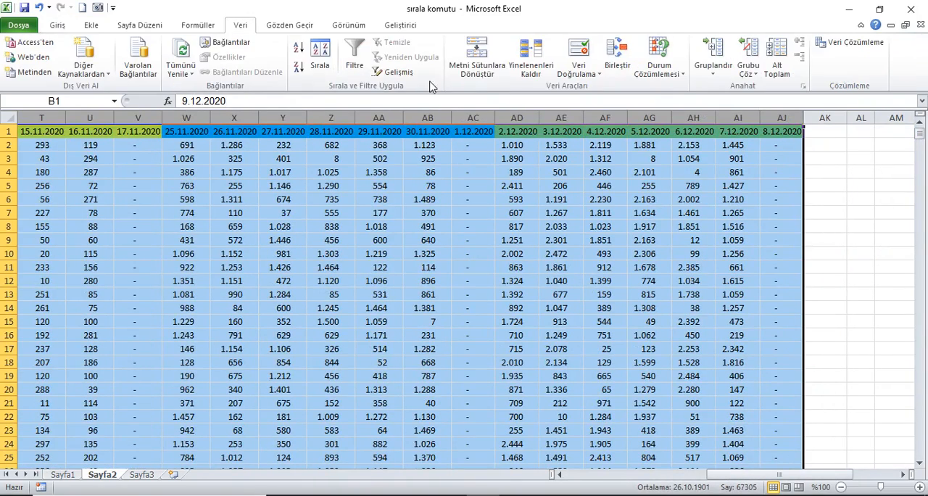
{"action": "left_click", "coordinate": [320, 58]}
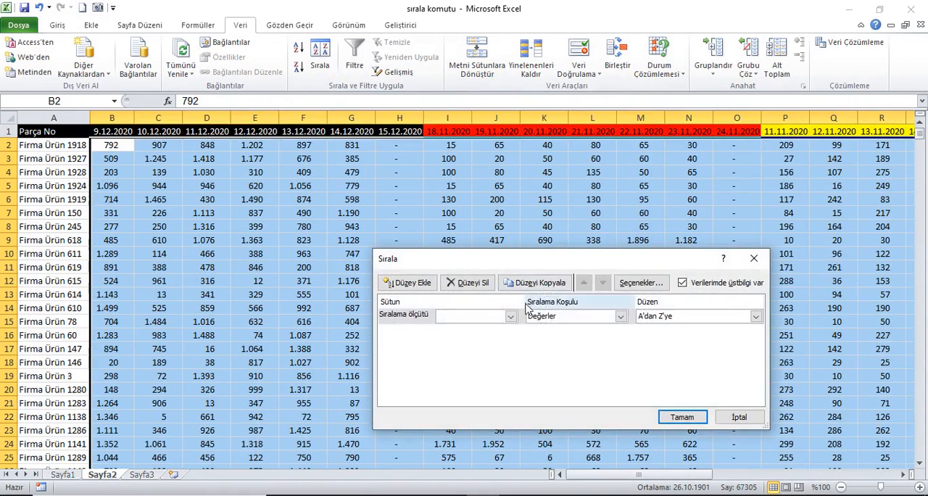
{"action": "left_click", "coordinate": [640, 282]}
{"action": "left_click", "coordinate": [549, 352]}
{"action": "left_click", "coordinate": [555, 375]}
Set the first sort level to Satır 1 by Hücre Rengi, with yellow placed Solda
{"action": "left_click", "coordinate": [510, 316]}
{"action": "left_click", "coordinate": [482, 328]}
{"action": "left_click", "coordinate": [619, 317]}
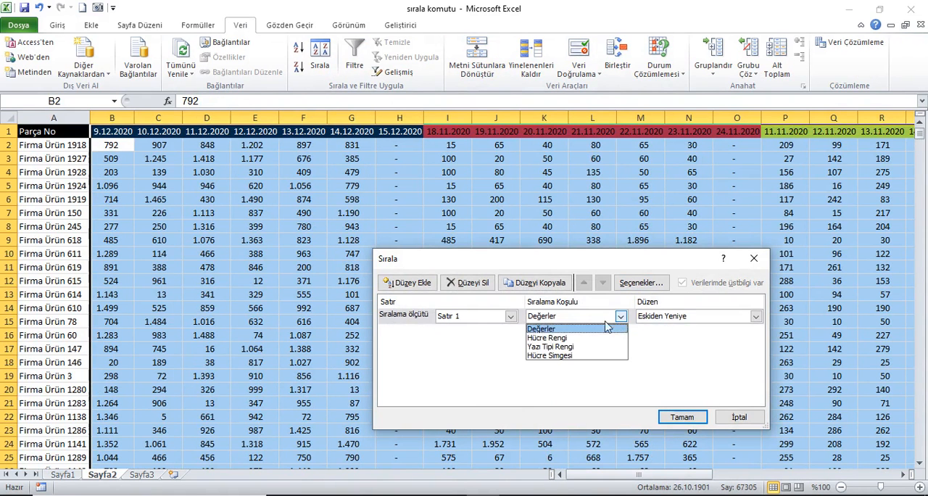
{"action": "left_click", "coordinate": [578, 338]}
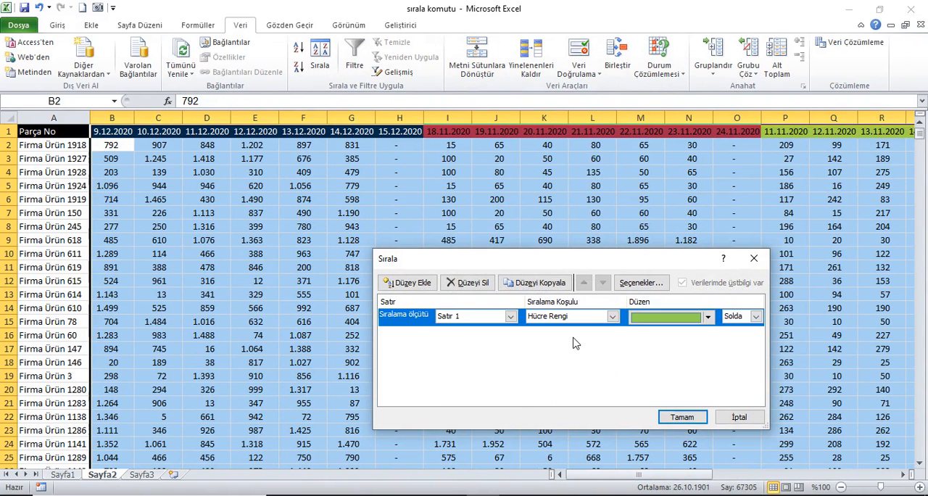
{"action": "left_click", "coordinate": [707, 317]}
{"action": "left_click", "coordinate": [675, 336]}
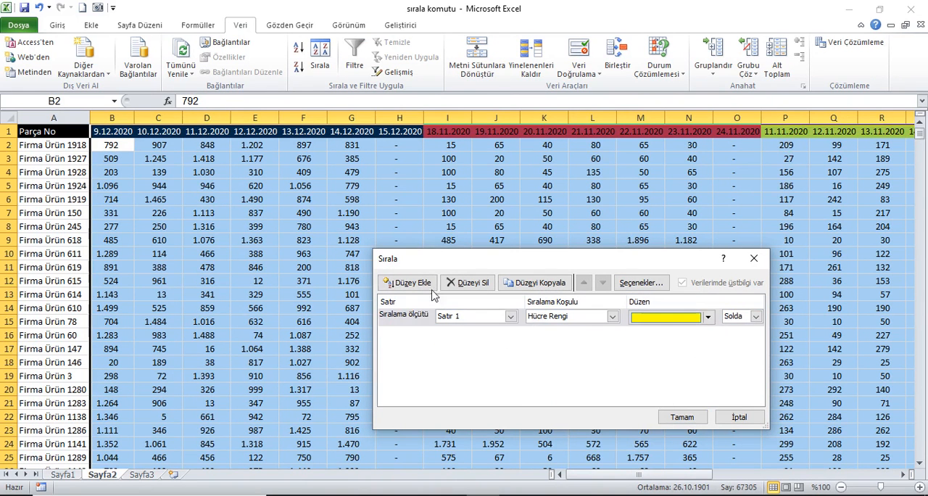
Add a second sort level on Satır 1 by Hücre Rengi, with red placed Solda
{"action": "left_click", "coordinate": [408, 282]}
{"action": "left_click", "coordinate": [511, 334]}
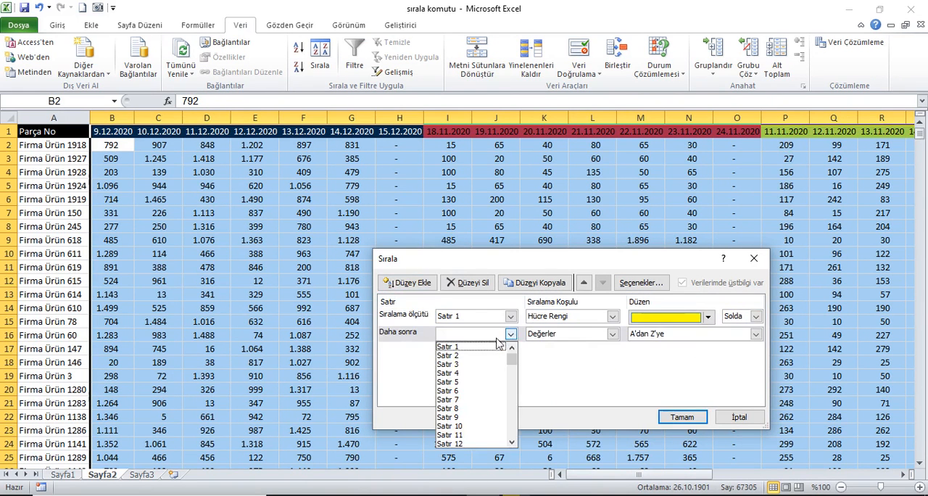
{"action": "left_click", "coordinate": [478, 349]}
{"action": "left_click", "coordinate": [613, 334]}
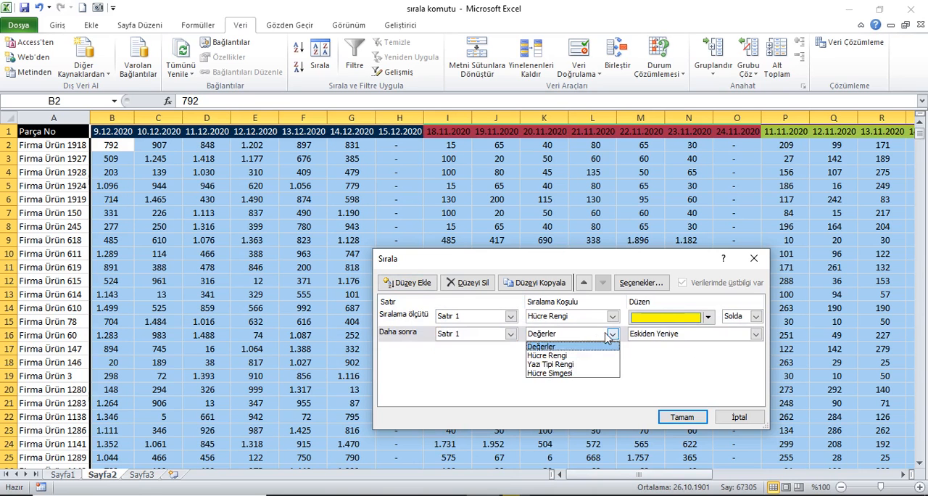
{"action": "left_click", "coordinate": [565, 357]}
{"action": "left_click", "coordinate": [707, 334]}
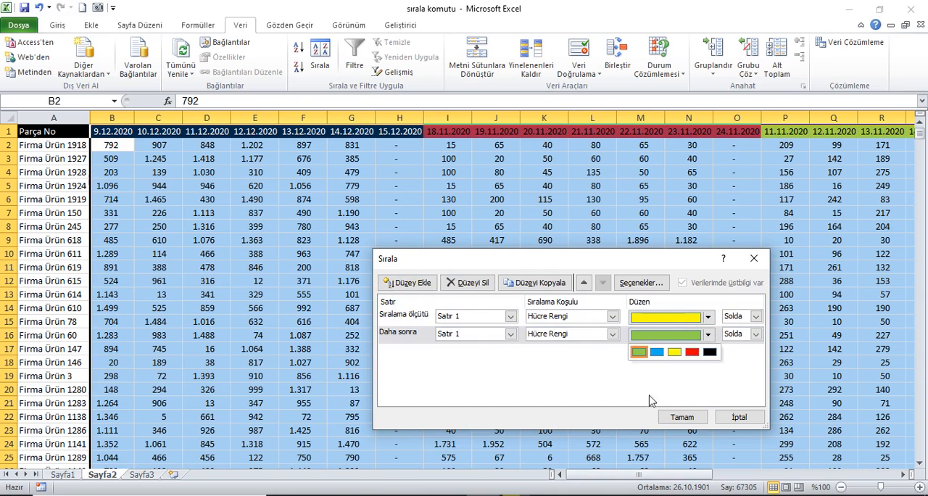
{"action": "left_click", "coordinate": [692, 352]}
Add a third sort level on Satır 1 by Hücre Rengi, with blue placed Solda
{"action": "left_click", "coordinate": [403, 282]}
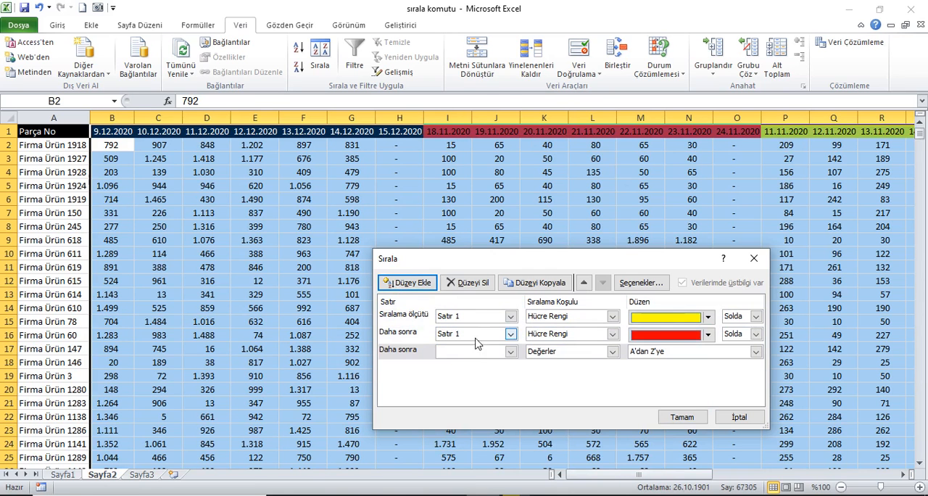
{"action": "left_click", "coordinate": [511, 351]}
{"action": "left_click", "coordinate": [500, 364]}
{"action": "left_click", "coordinate": [613, 351]}
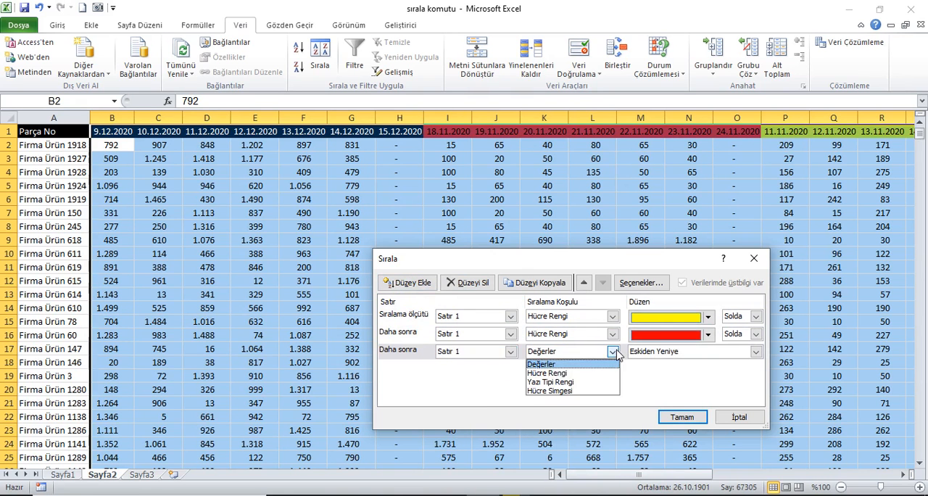
{"action": "left_click", "coordinate": [564, 373]}
{"action": "left_click", "coordinate": [708, 353]}
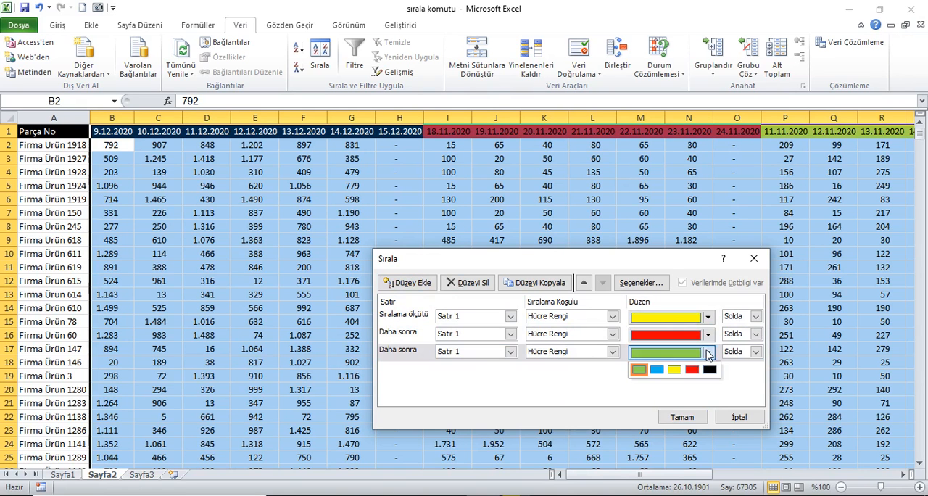
{"action": "left_click", "coordinate": [656, 370]}
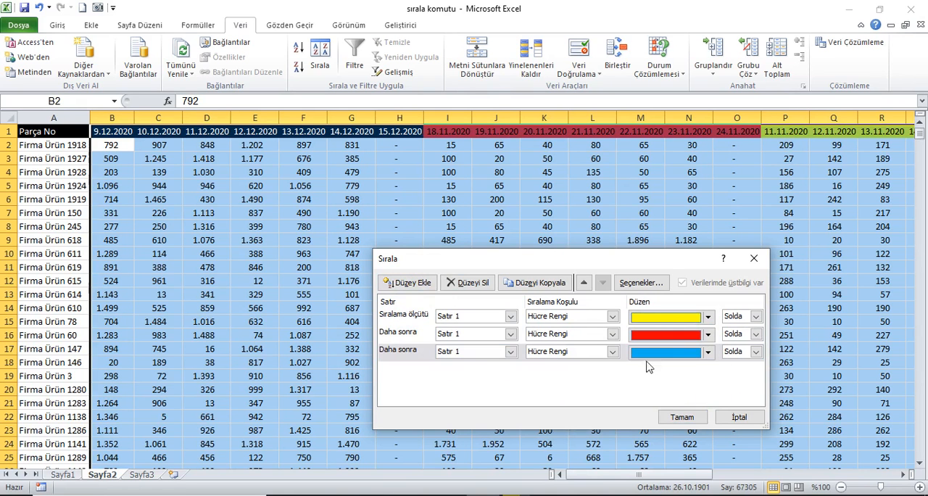
Add a fourth sort level on Satır 1 by Hücre Rengi, with green placed Solda
{"action": "left_click", "coordinate": [407, 283]}
{"action": "left_click", "coordinate": [509, 368]}
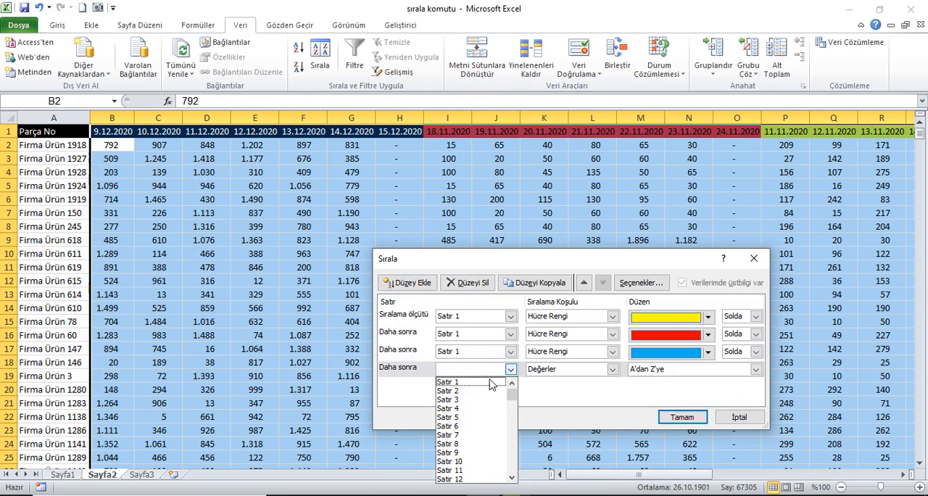
{"action": "left_click", "coordinate": [484, 382]}
{"action": "left_click", "coordinate": [612, 369]}
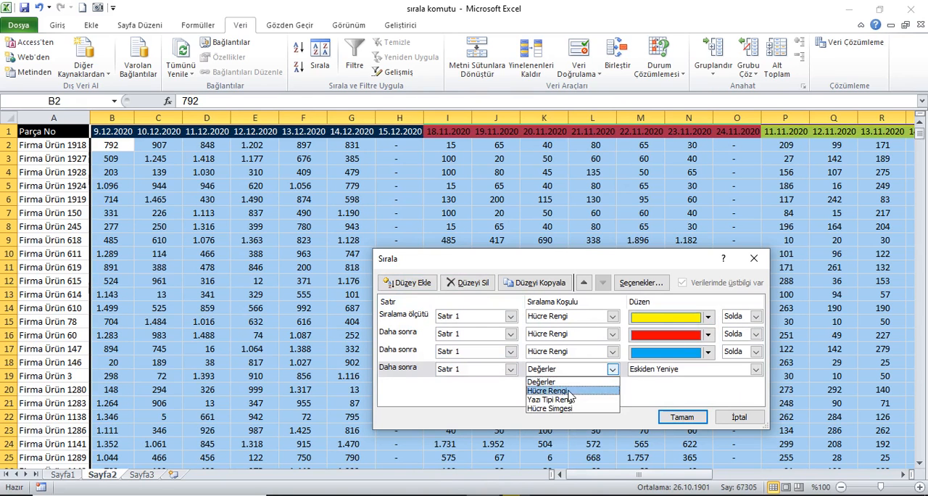
{"action": "left_click", "coordinate": [547, 391]}
{"action": "left_click", "coordinate": [708, 369]}
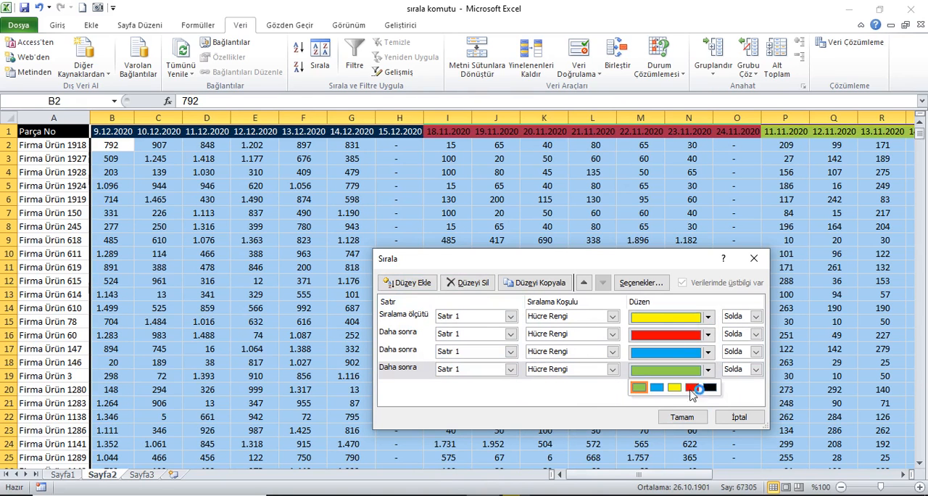
{"action": "left_click", "coordinate": [639, 388]}
Add a fifth sort level on Satır 1 by Hücre Rengi with black placed Solda, and apply the sort
{"action": "left_click", "coordinate": [407, 282]}
{"action": "left_click", "coordinate": [510, 387]}
{"action": "left_click", "coordinate": [485, 400]}
{"action": "left_click", "coordinate": [613, 387]}
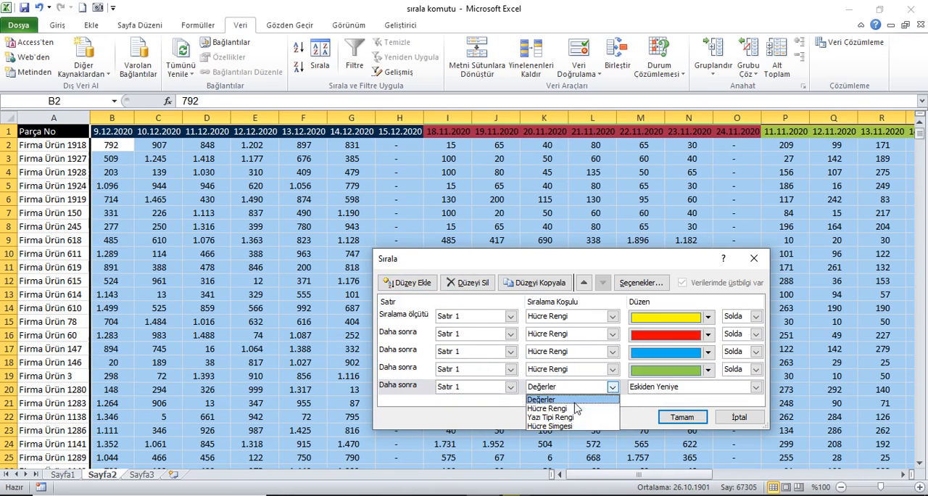
{"action": "left_click", "coordinate": [547, 406]}
{"action": "left_click", "coordinate": [708, 389]}
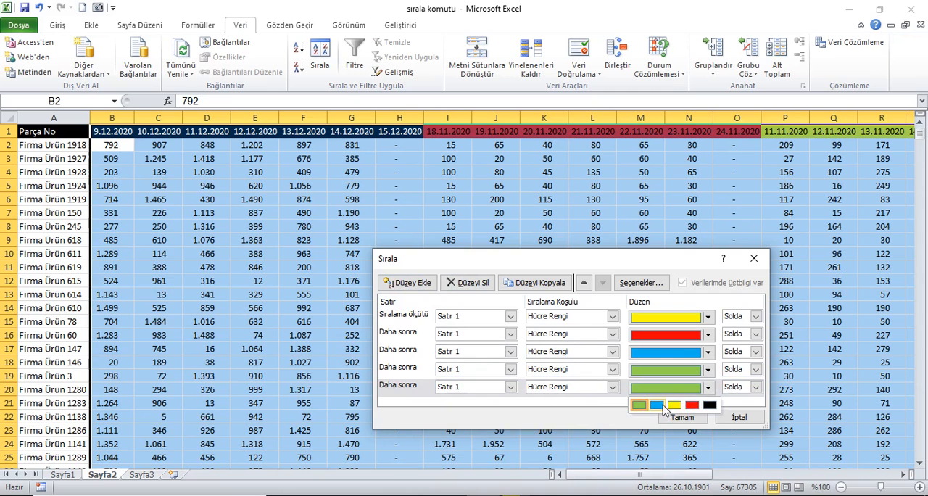
{"action": "left_click", "coordinate": [710, 404]}
{"action": "left_click", "coordinate": [682, 417]}
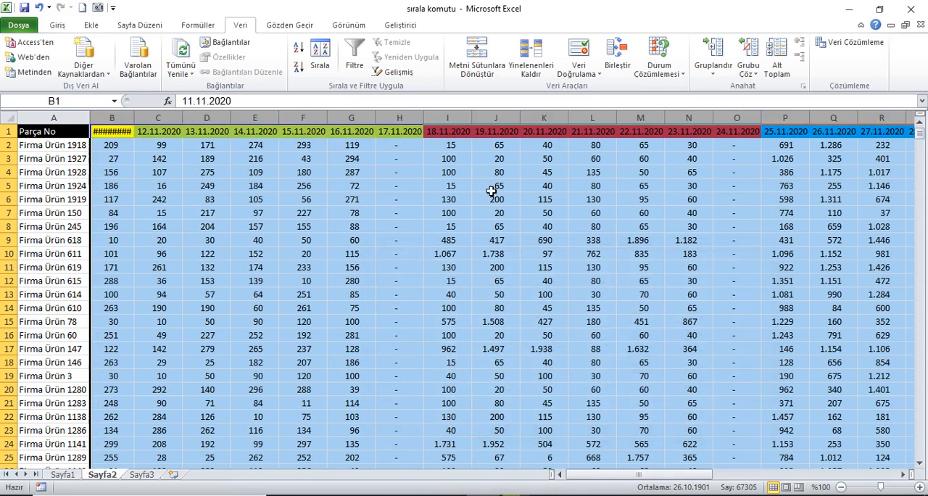
Auto-fit the widths of all columns on the sheet and look over the order of the colored date headers
{"action": "left_click", "coordinate": [9, 118]}
{"action": "double_click", "coordinate": [90, 117]}
{"action": "left_click", "coordinate": [61, 133]}
{"action": "left_click_drag", "start_coordinate": [114, 131], "coordinate": [791, 132]}
{"action": "left_click_drag", "start_coordinate": [746, 476], "coordinate": [500, 447]}
{"action": "left_click", "coordinate": [49, 132]}
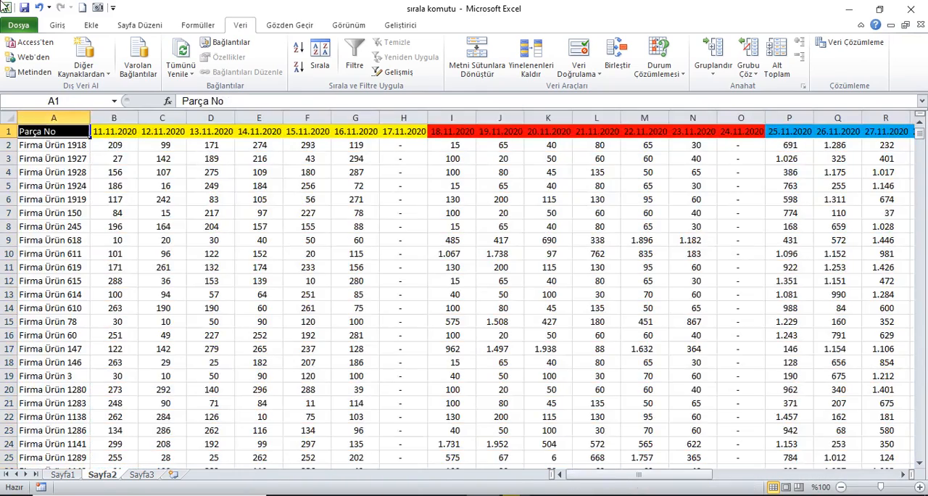